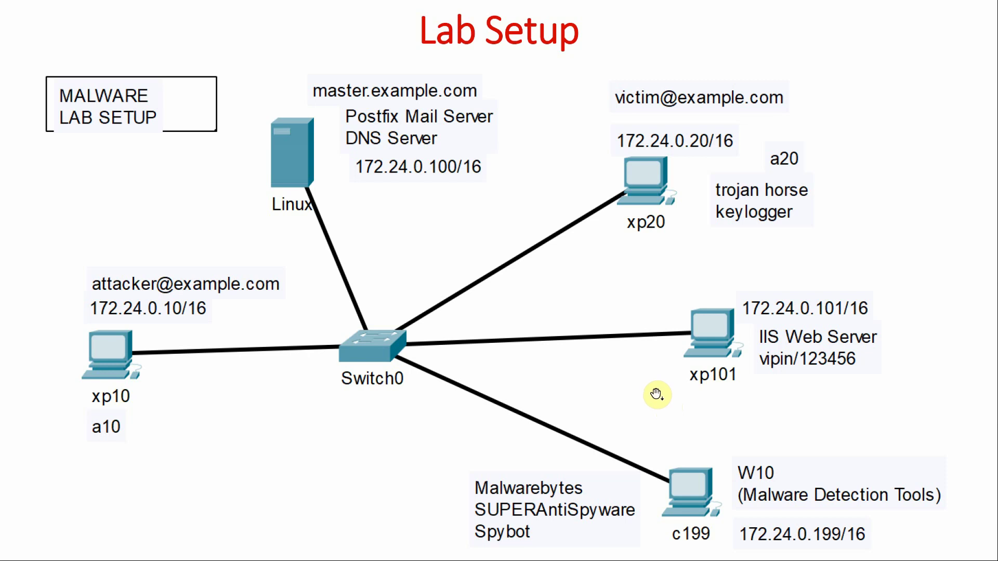
- Switch from the slideshow to the VM showing Malwarebytes' SERVER.SCR detection
key("alt+Tab")
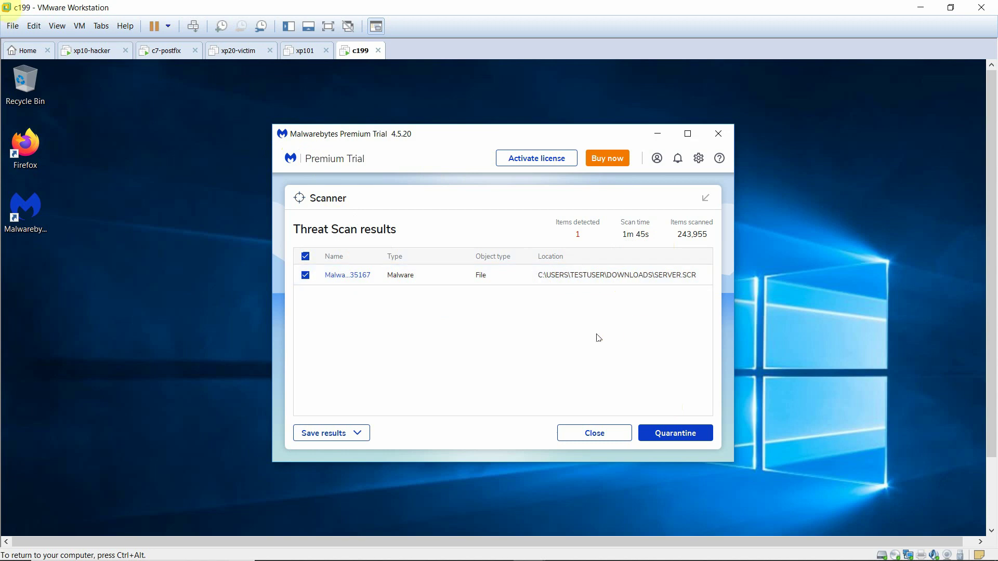
- Open the Save results options for the scan report, then dismiss them without saving
left_click(358, 434)
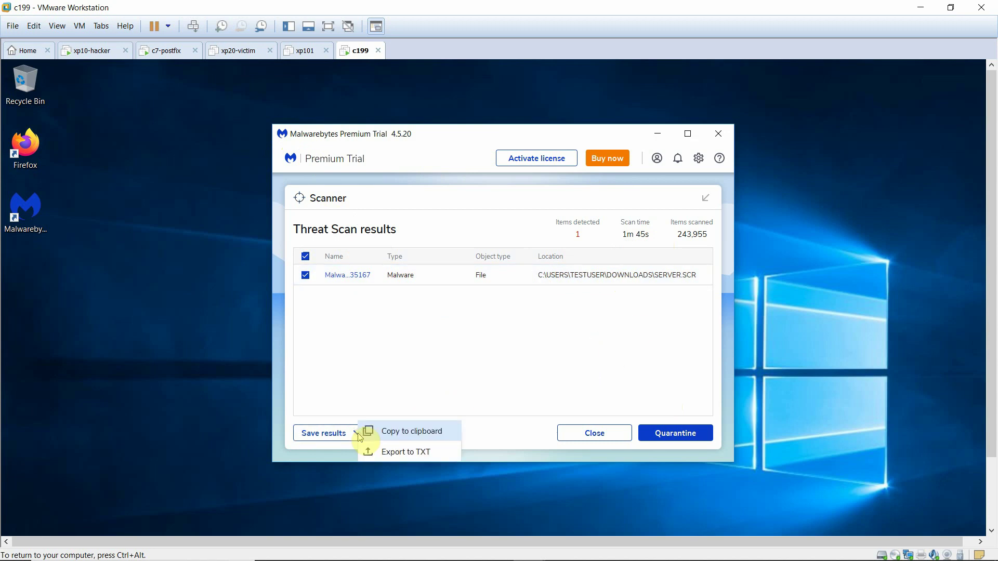
left_click(507, 380)
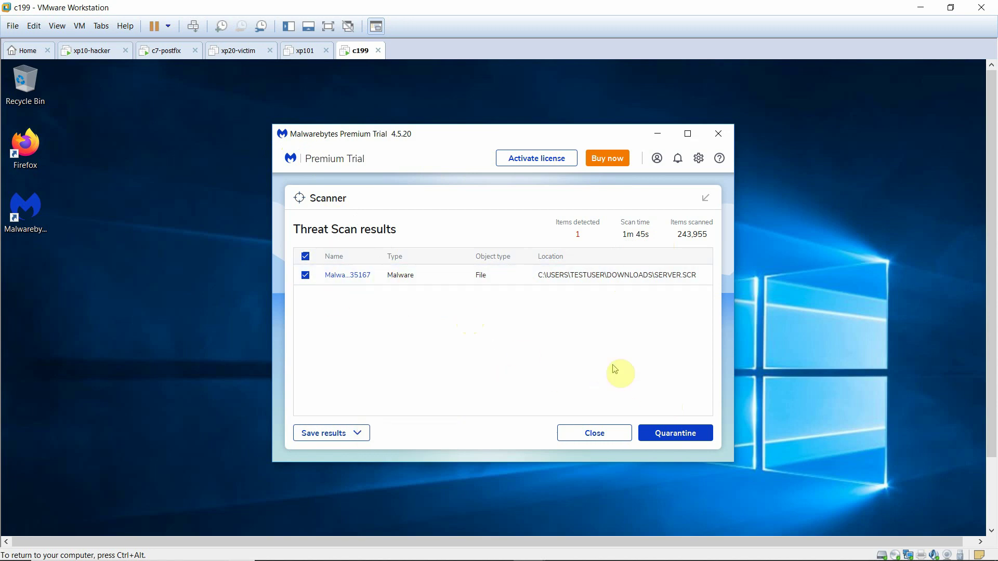
- Quarantine SERVER.SCR and close the scan summary to reach the protected dashboard
left_click(669, 433)
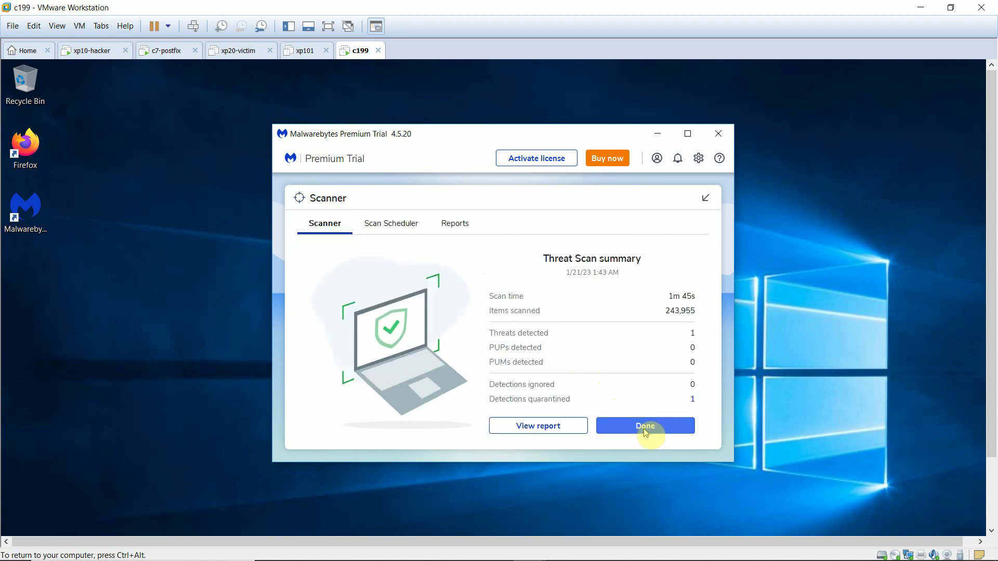
left_click(644, 429)
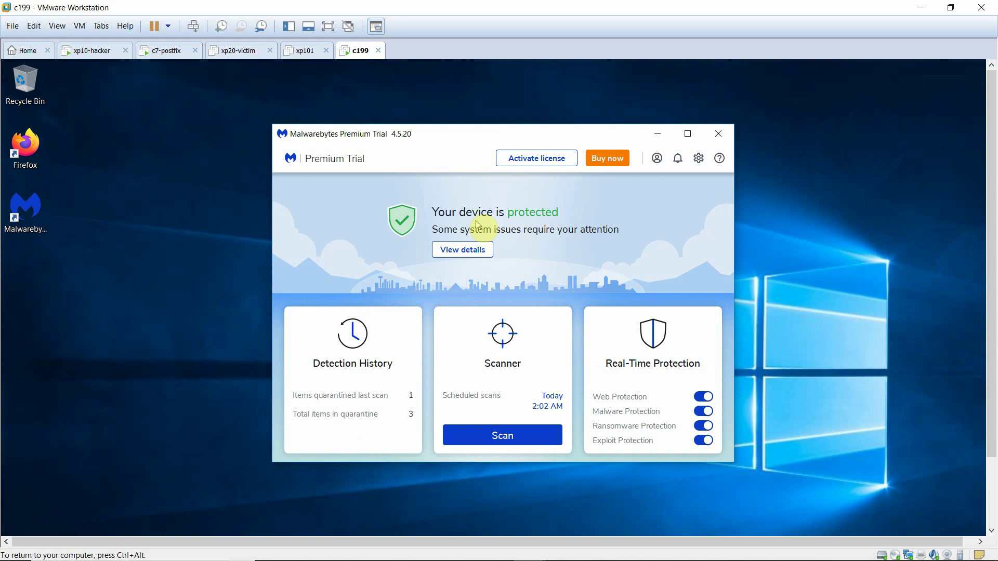
- Minimize VMware Workstation to reveal the Lab Setup network diagram slide
left_click(920, 7)
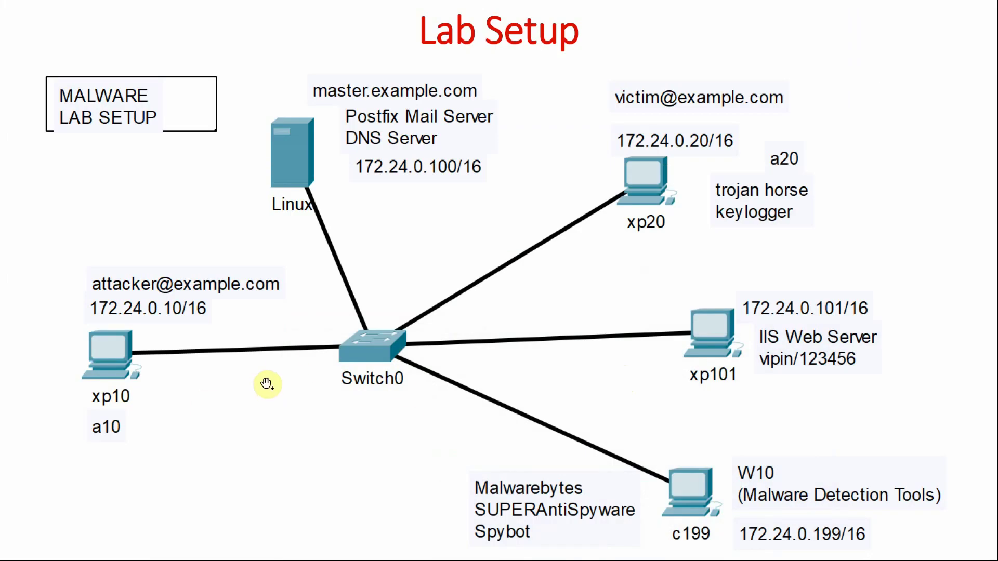